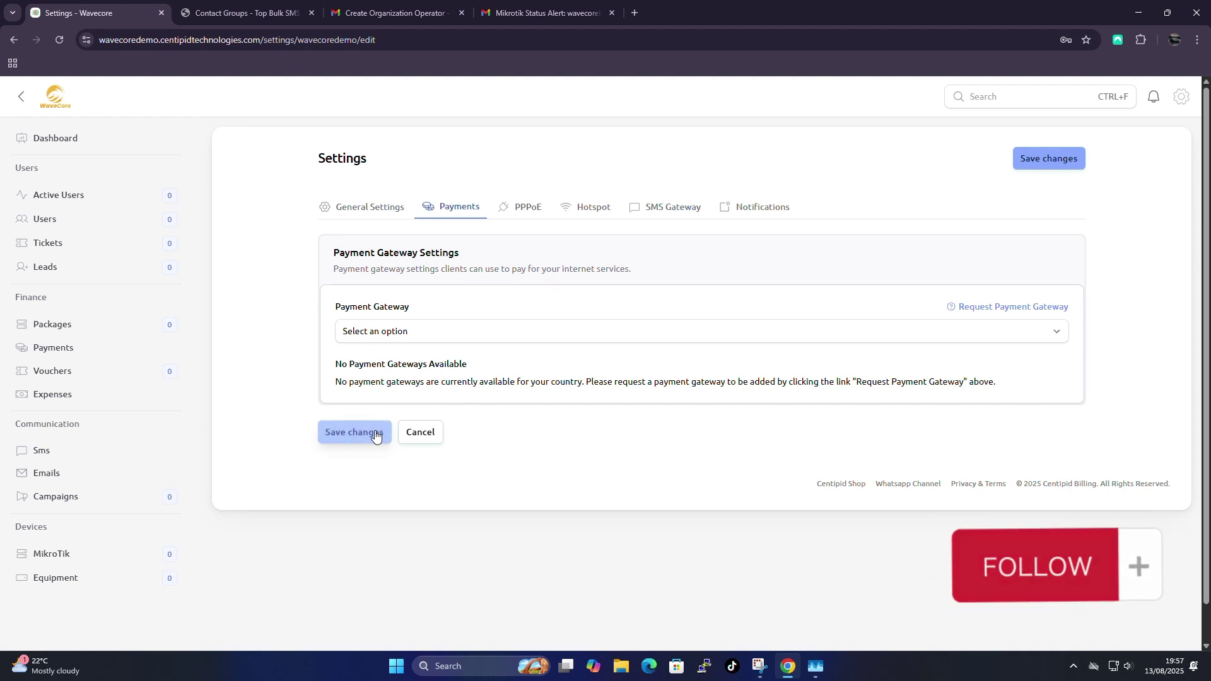
# - Try saving the payment settings twice, then open and close the new-gateway request form
pyautogui.click(375, 436)
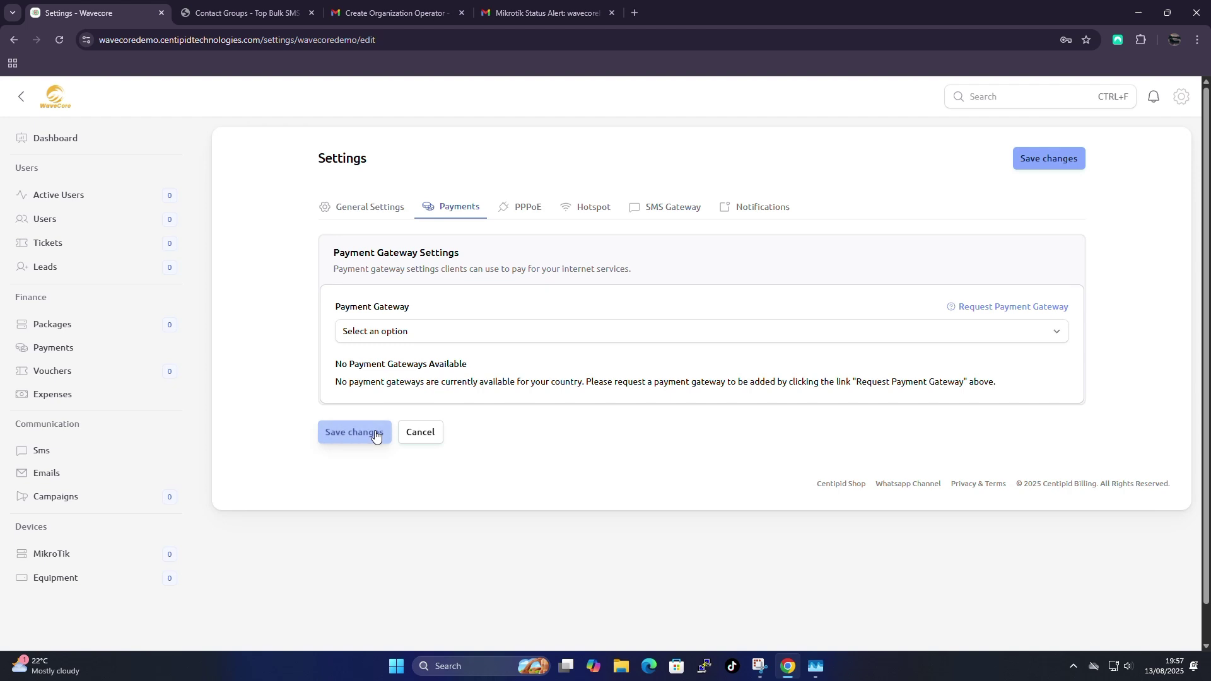
pyautogui.click(376, 435)
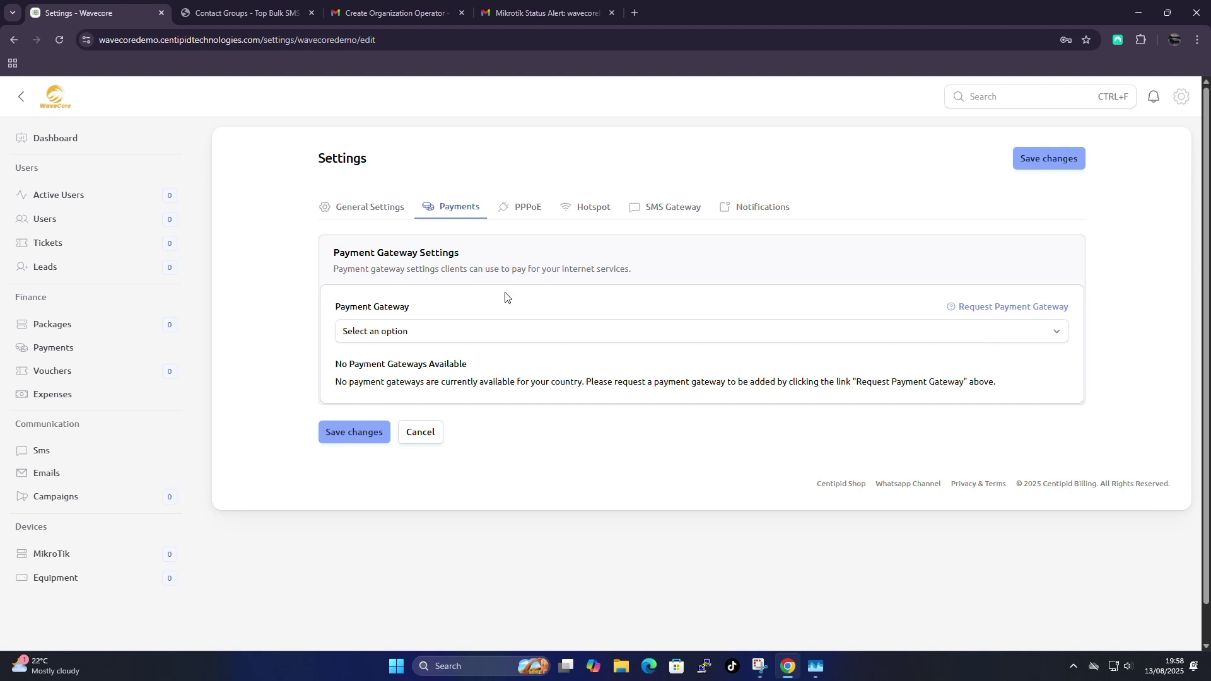
pyautogui.click(1011, 310)
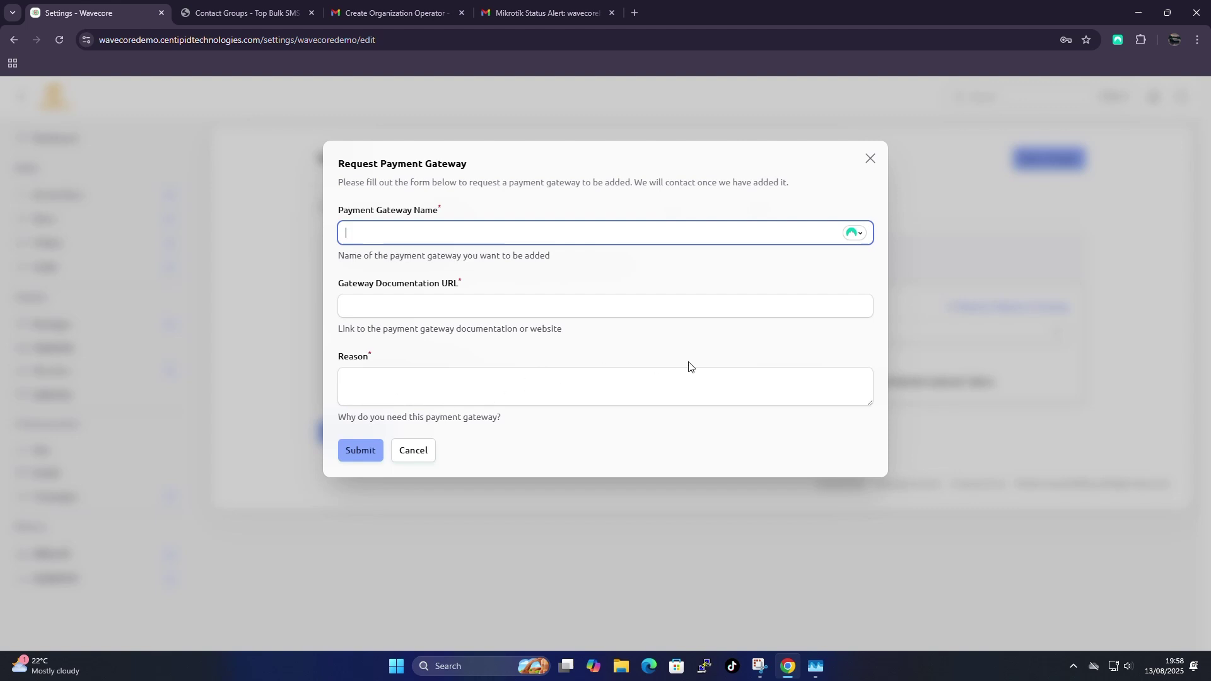
pyautogui.click(871, 162)
# - Expand the Payment Gateway list and scroll through options such as Paybill and Till Number Without API keys
pyautogui.click(378, 332)
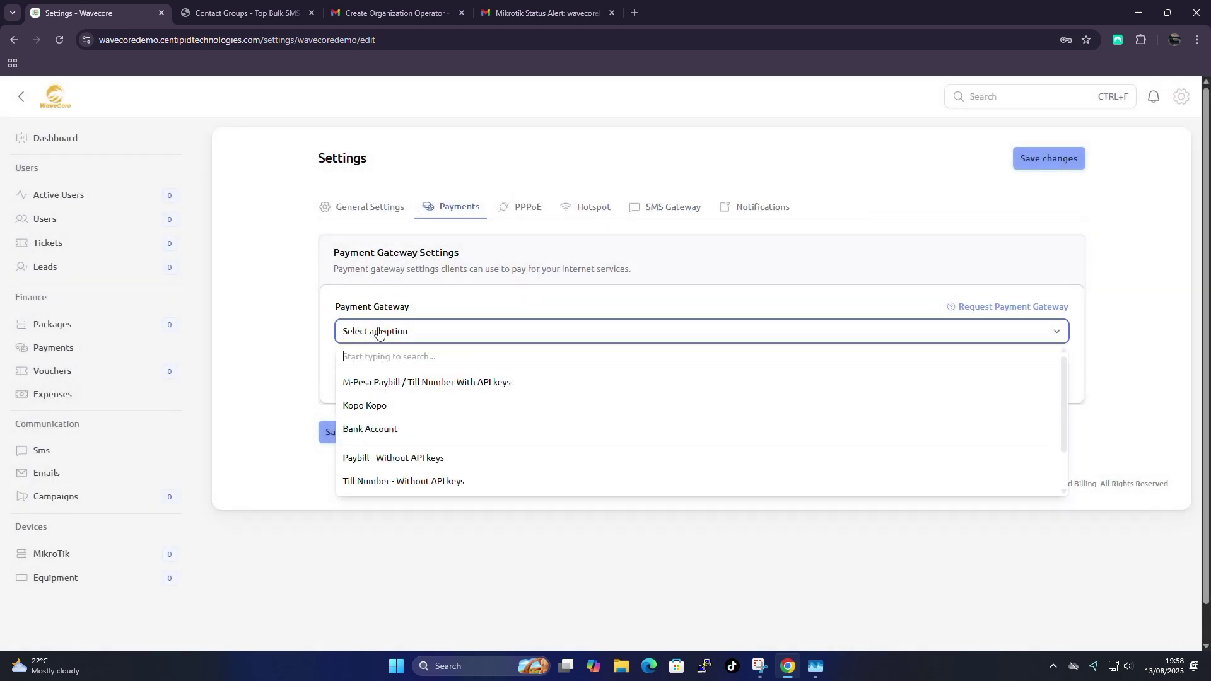
pyautogui.scroll(-1, 443, 409)
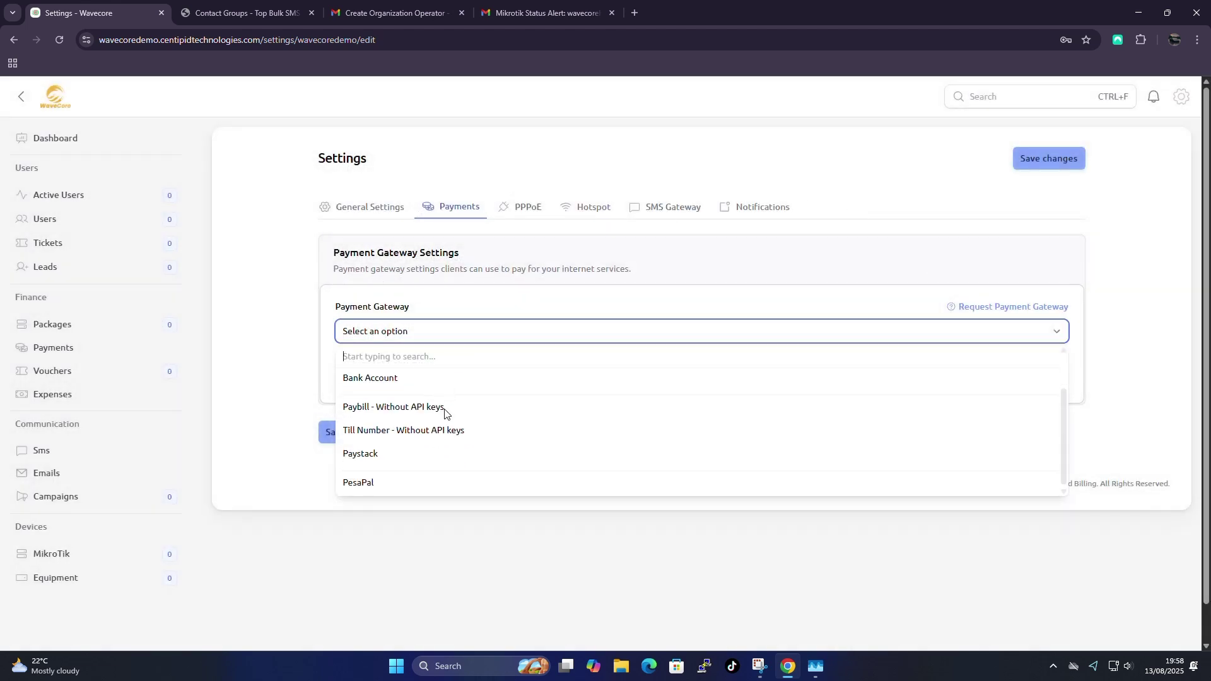
pyautogui.scroll(1, 454, 431)
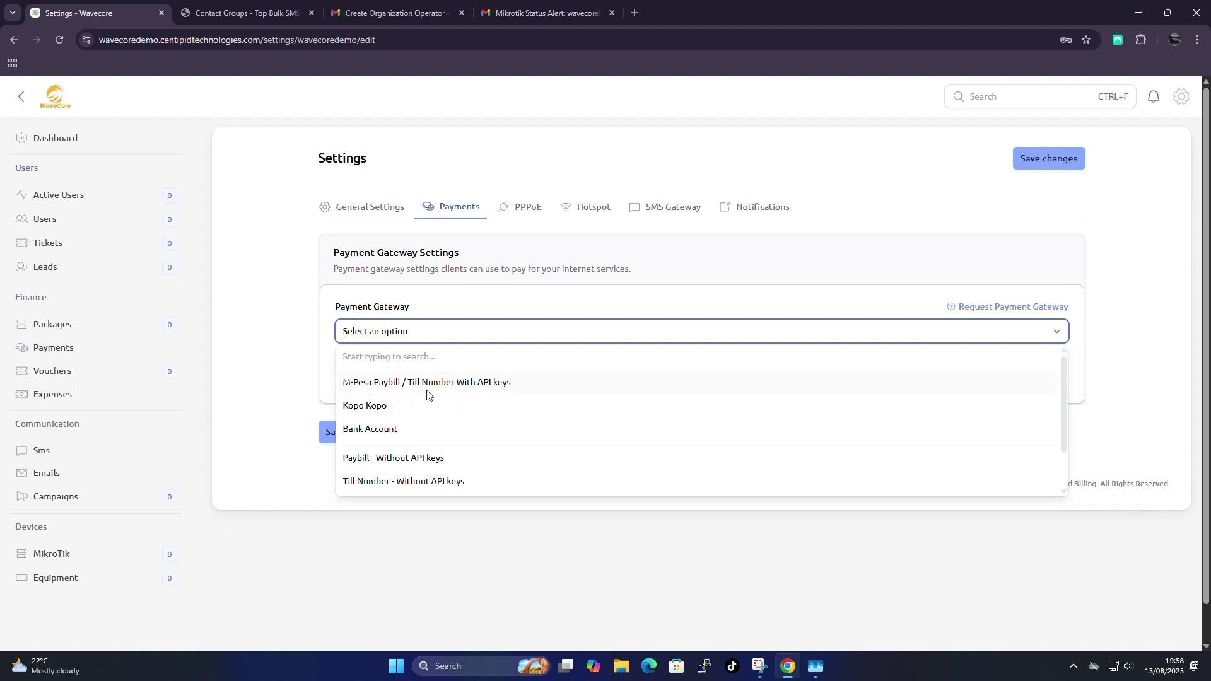
# - Choose 'M-Pesa Paybill / Till Number With API keys' as the payment gateway
pyautogui.click(492, 385)
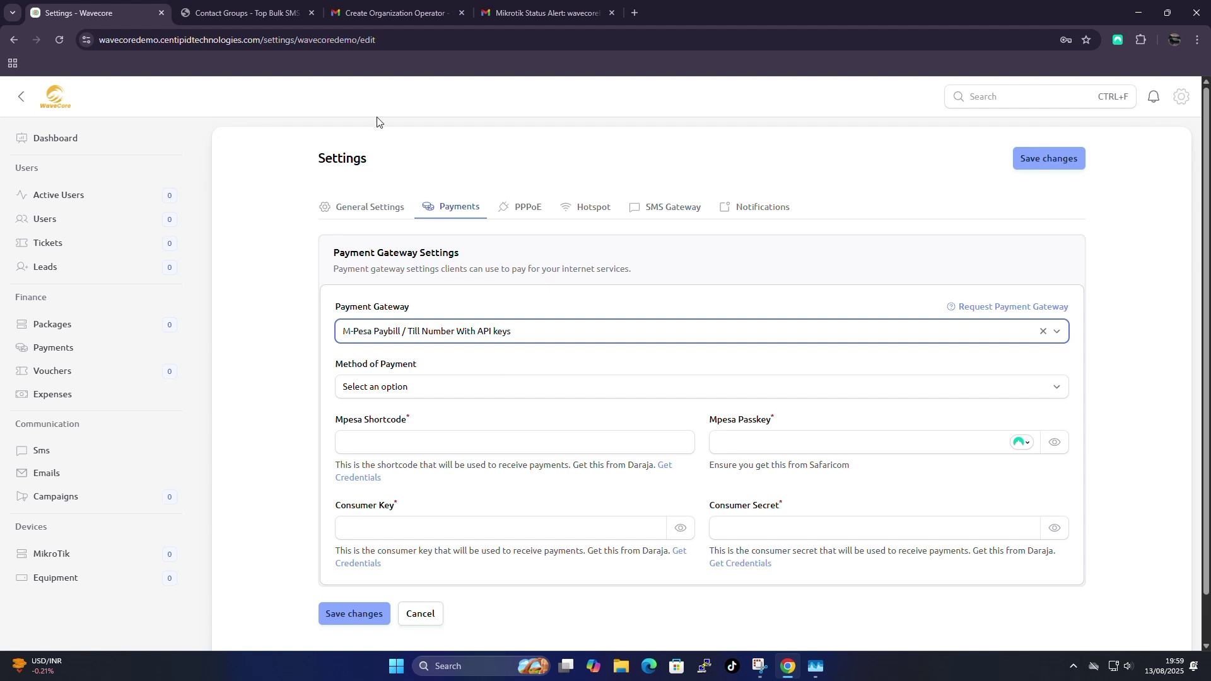
# - Switch to the Gmail tab holding the M-PESA 'Create Organization Operator' email
pyautogui.click(379, 14)
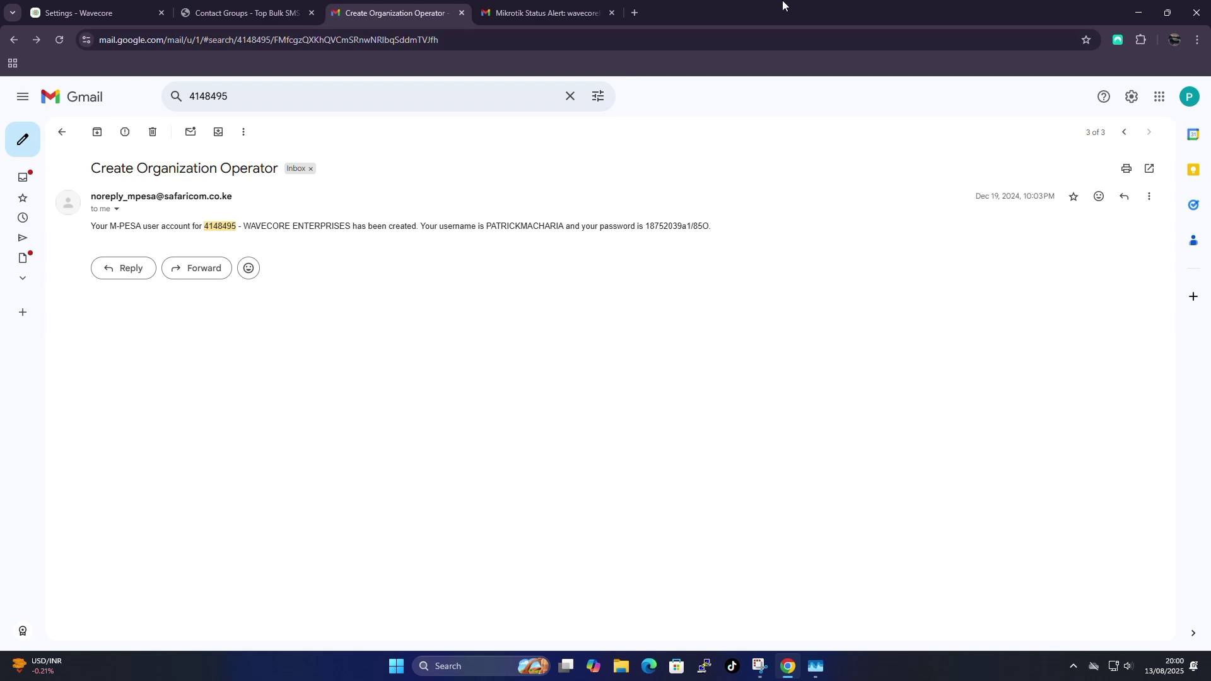
# - Search NordPass for 'dara' and launch the Safaricom Daraja website from its saved entry
pyautogui.click(1117, 42)
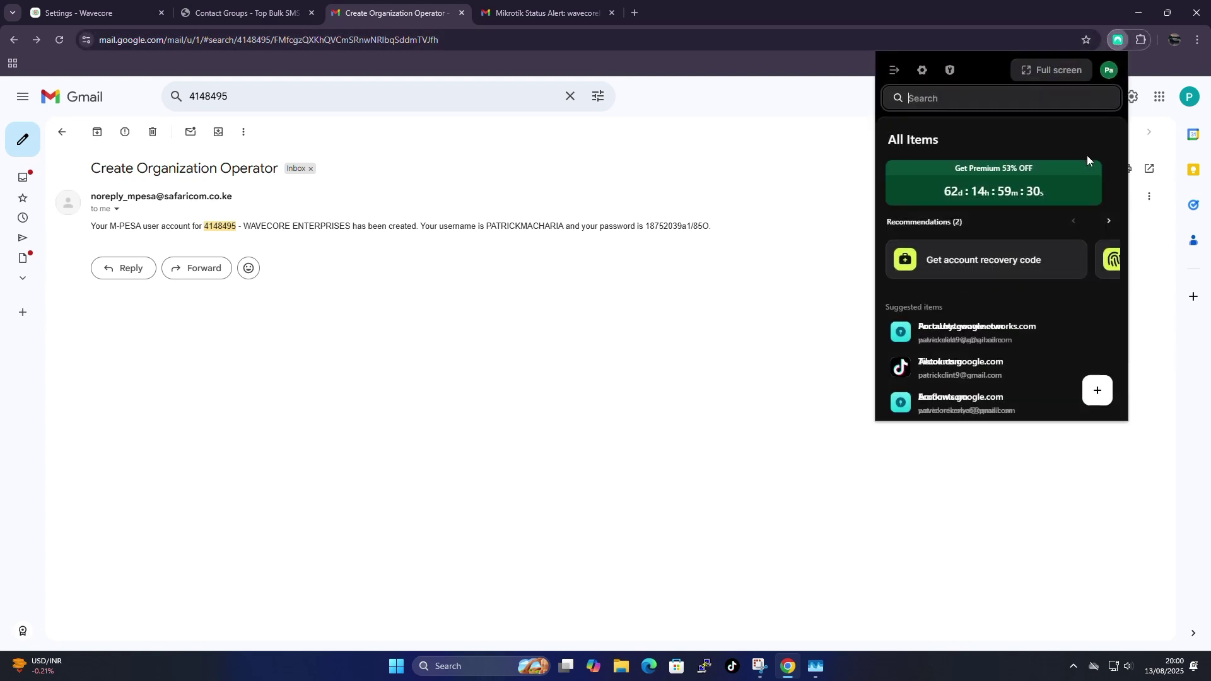
pyautogui.scroll(-2, 981, 340)
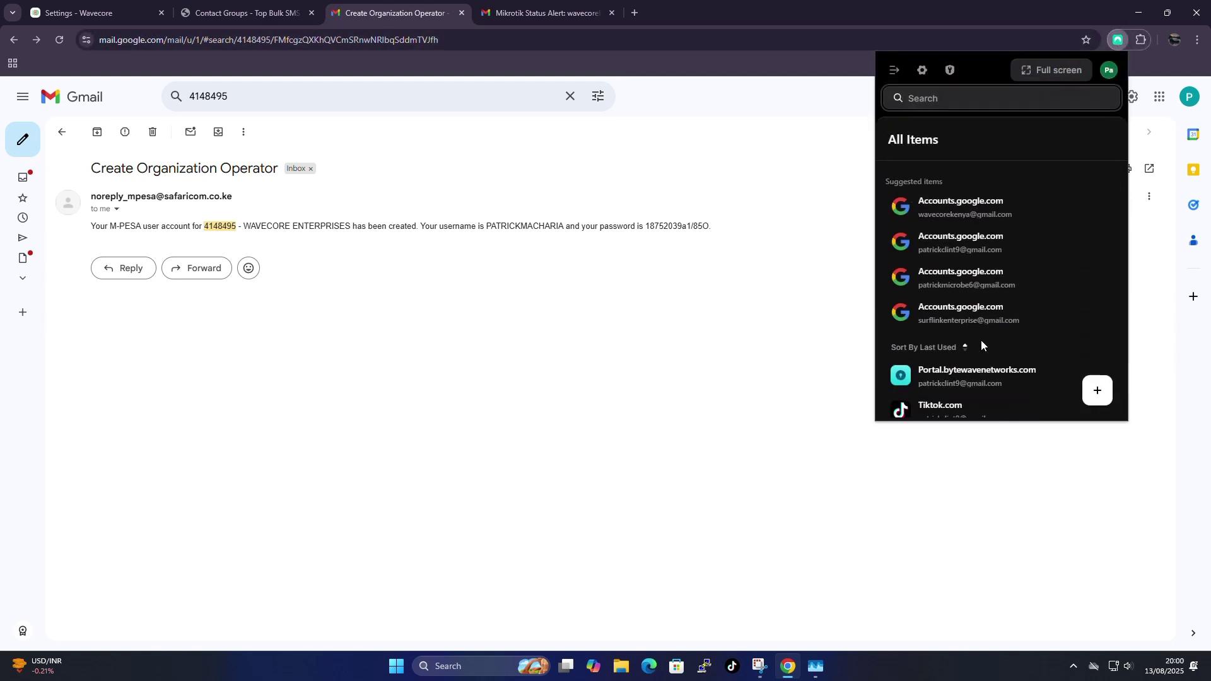
pyautogui.scroll(3, 980, 339)
pyautogui.click(936, 96)
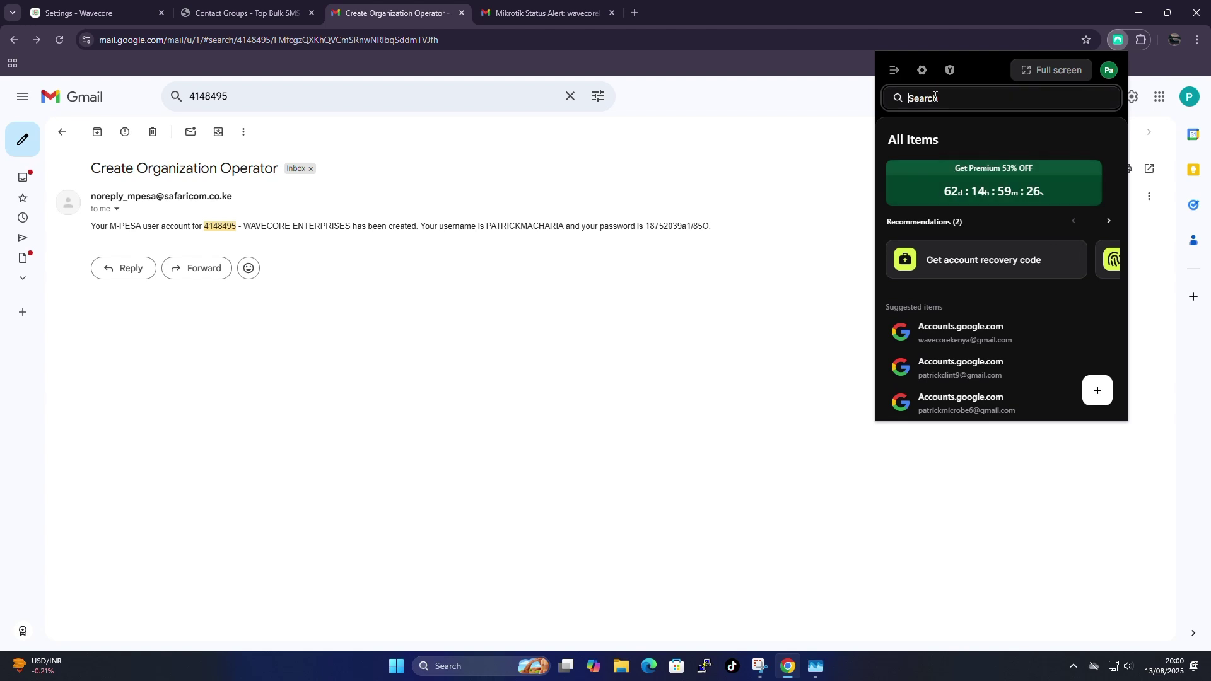
pyautogui.write('dara')
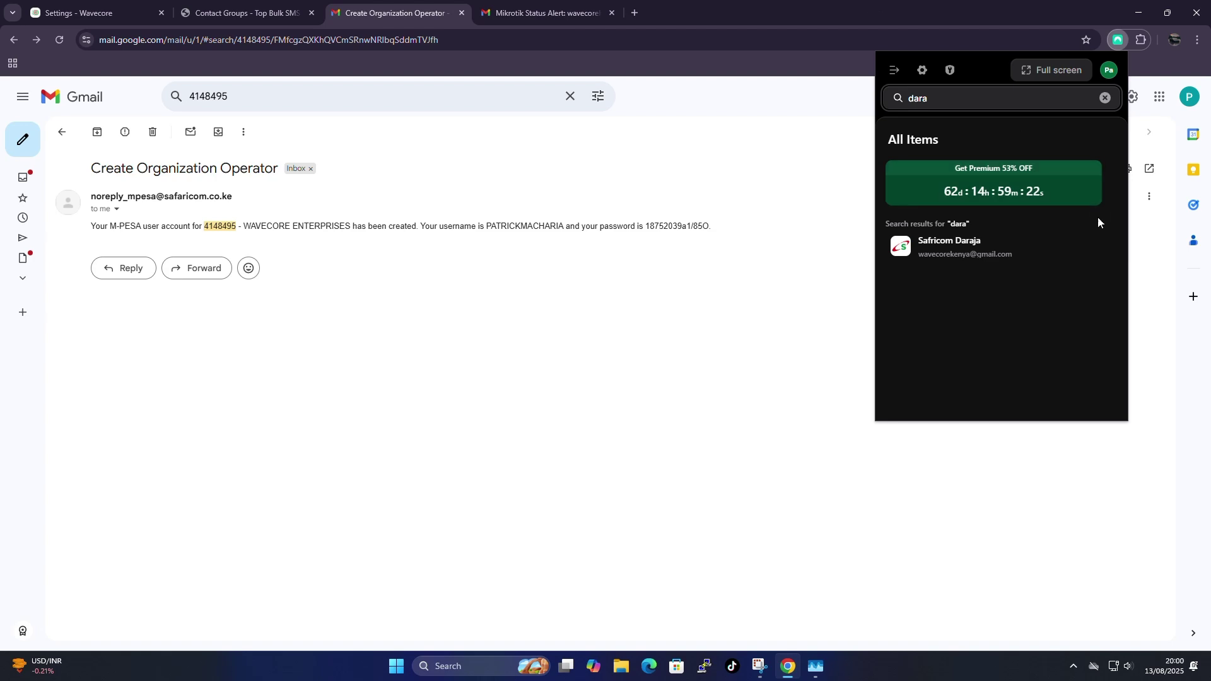
pyautogui.click(1079, 246)
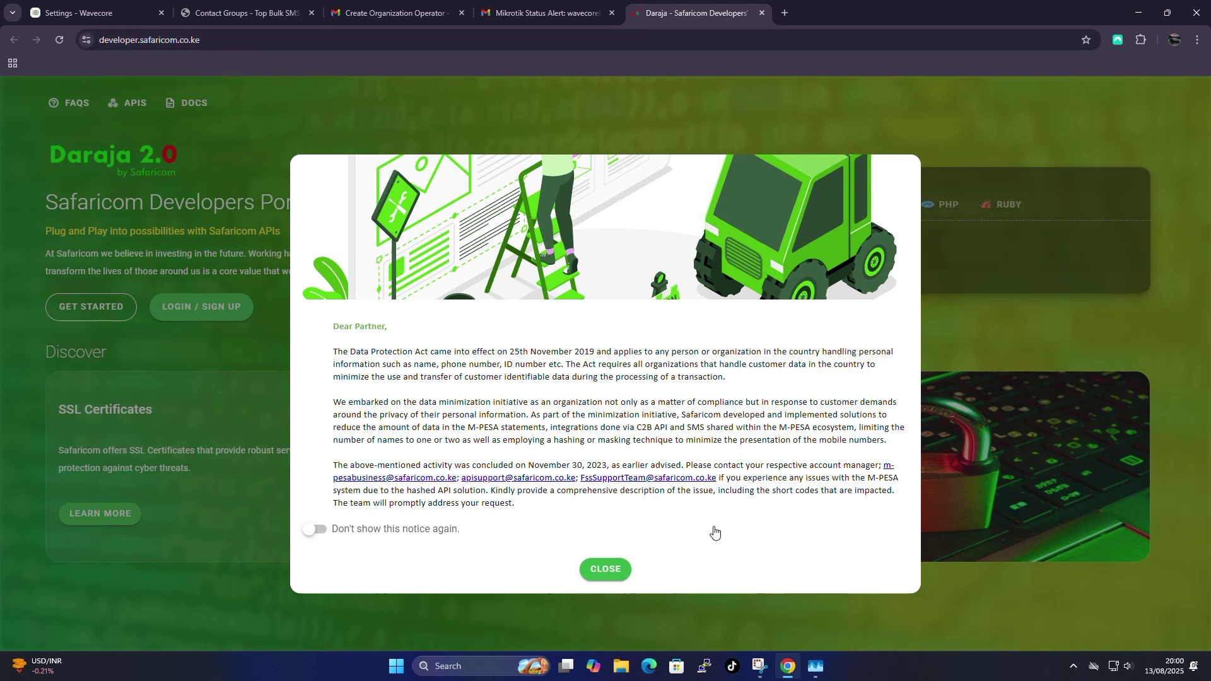
# - Dismiss the data notice and attempt a NordPass login, then close the form and reload the portal
pyautogui.click(606, 570)
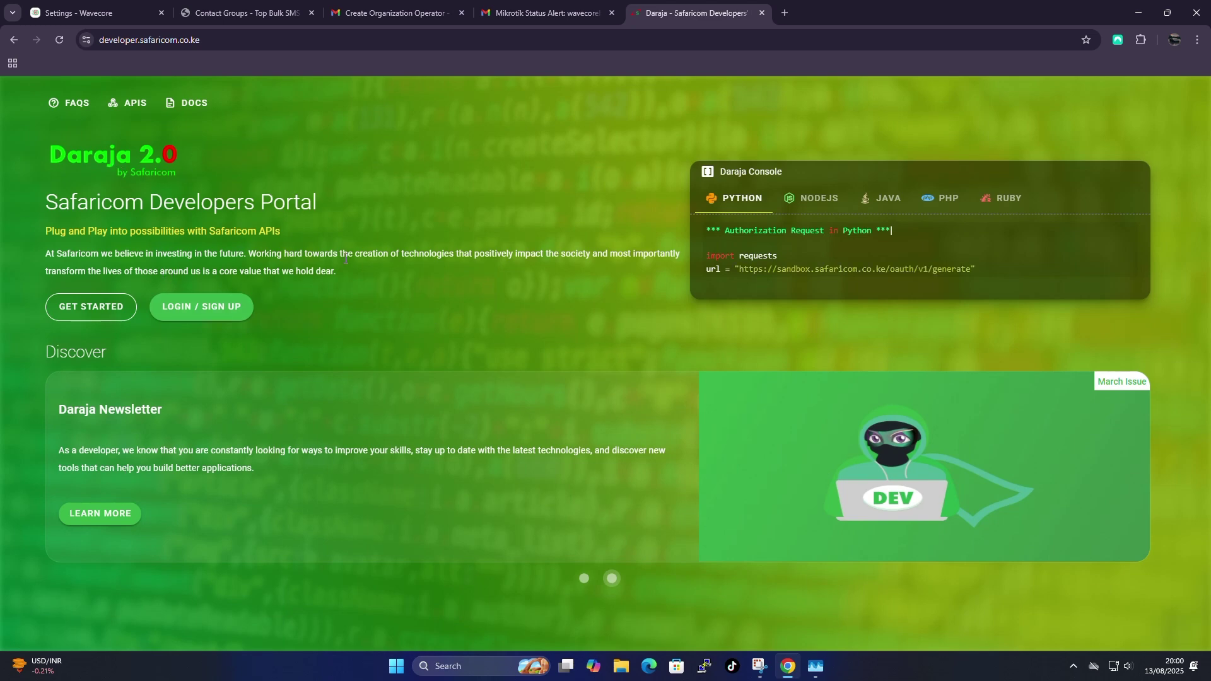
pyautogui.click(185, 308)
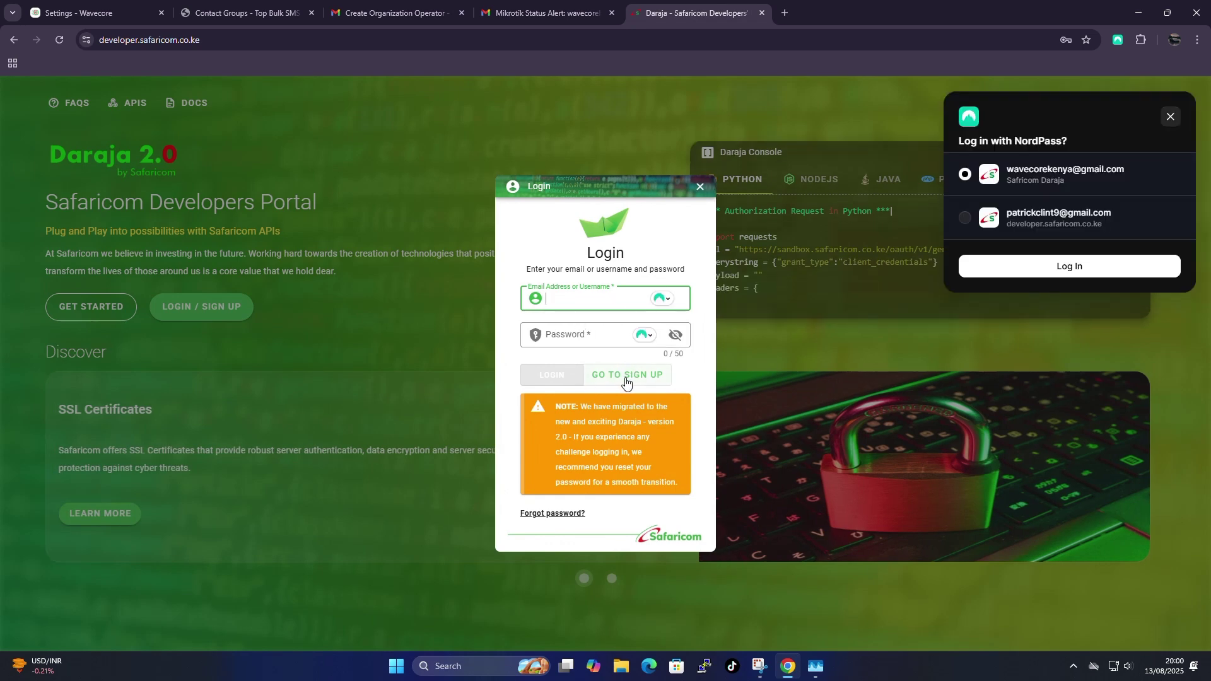
pyautogui.click(1171, 116)
pyautogui.click(1170, 117)
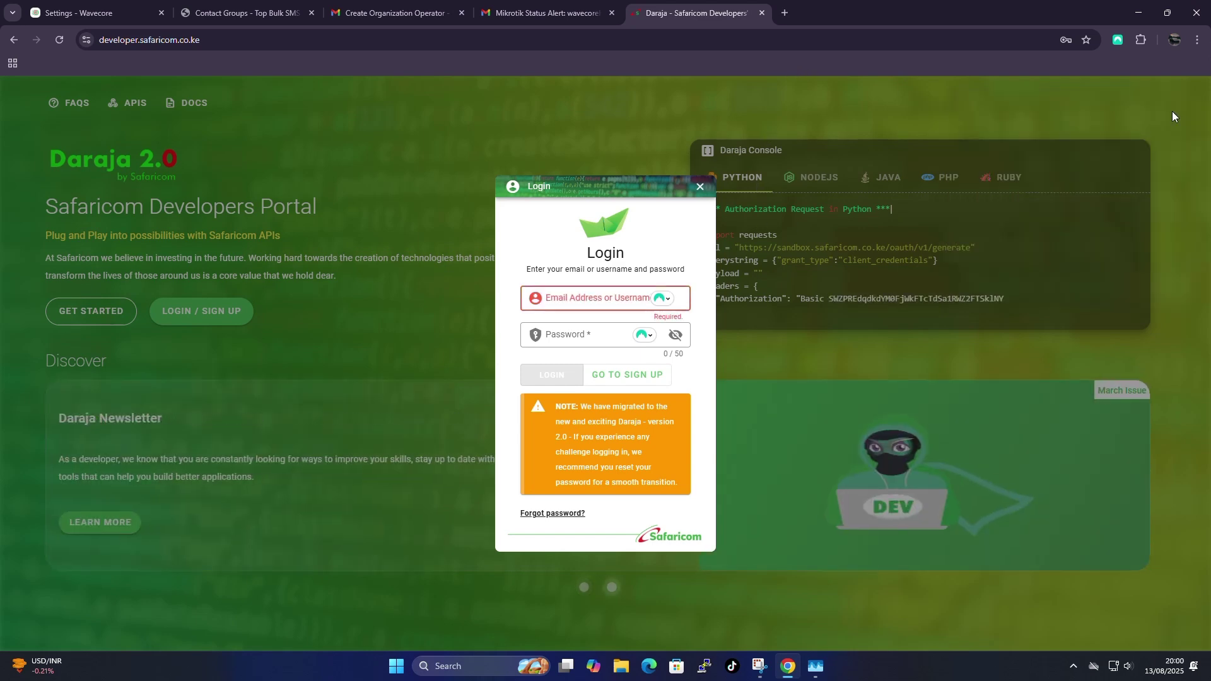
pyautogui.click(700, 187)
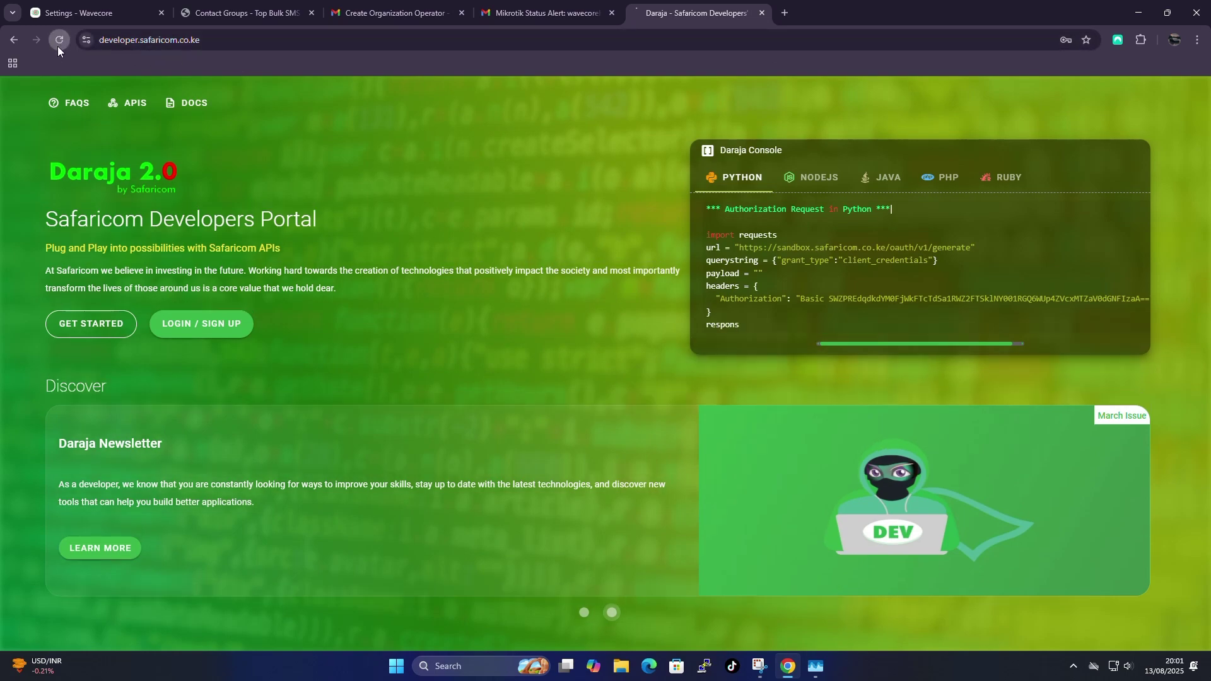
pyautogui.click(59, 40)
# - Dismiss the notice again, autofill the saved Daraja credentials, and log in
pyautogui.click(604, 569)
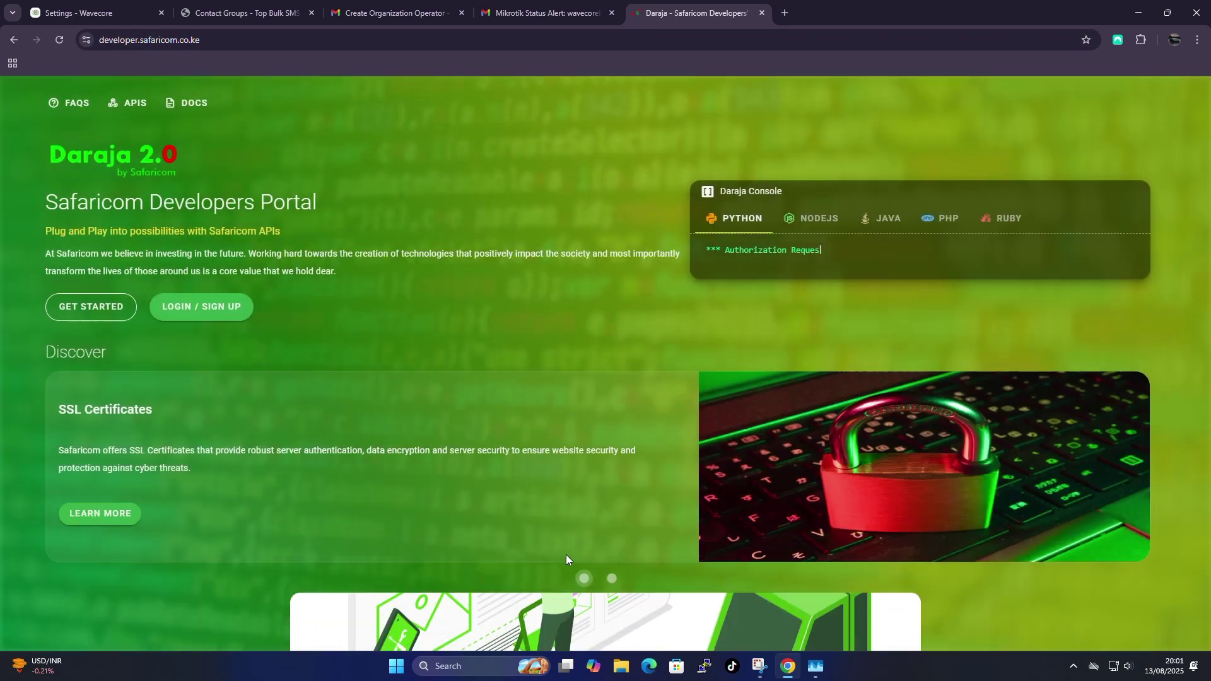
pyautogui.click(235, 314)
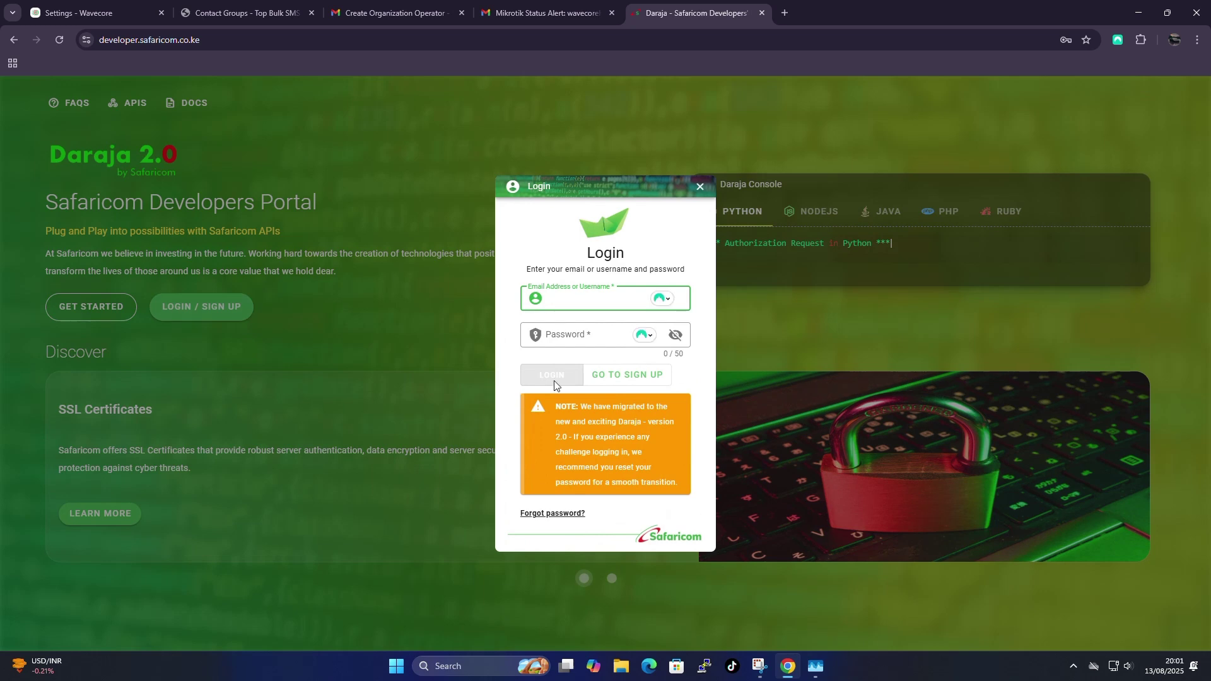
pyautogui.click(576, 299)
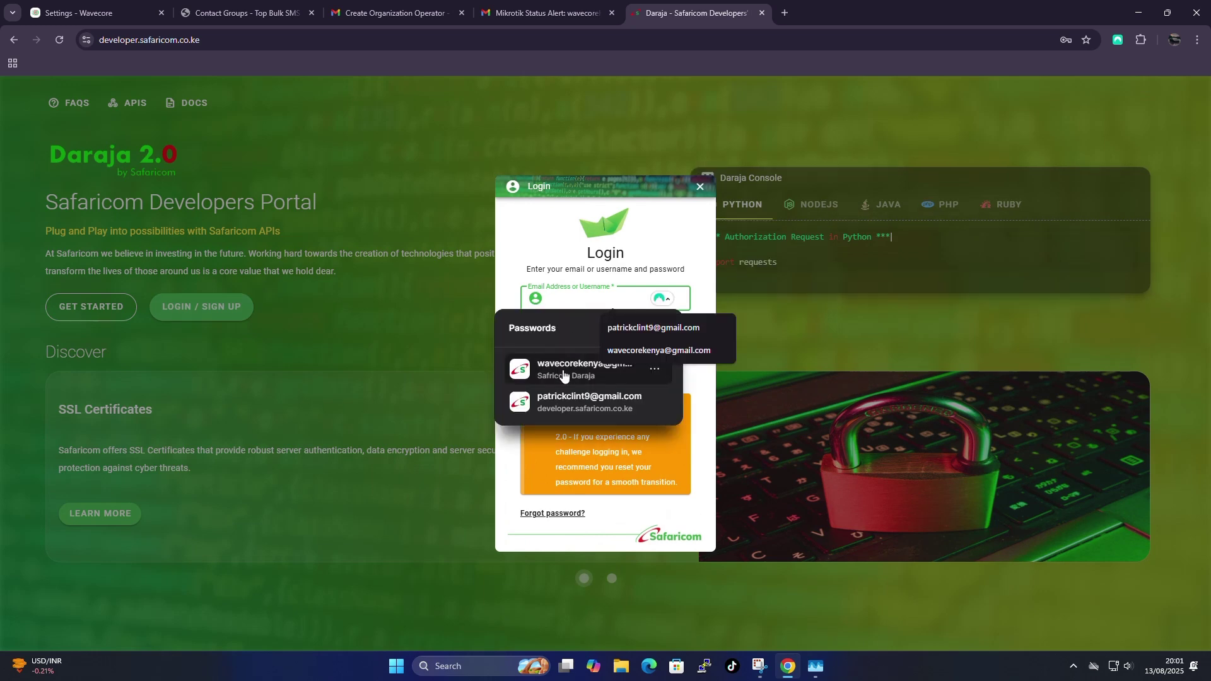
pyautogui.click(585, 377)
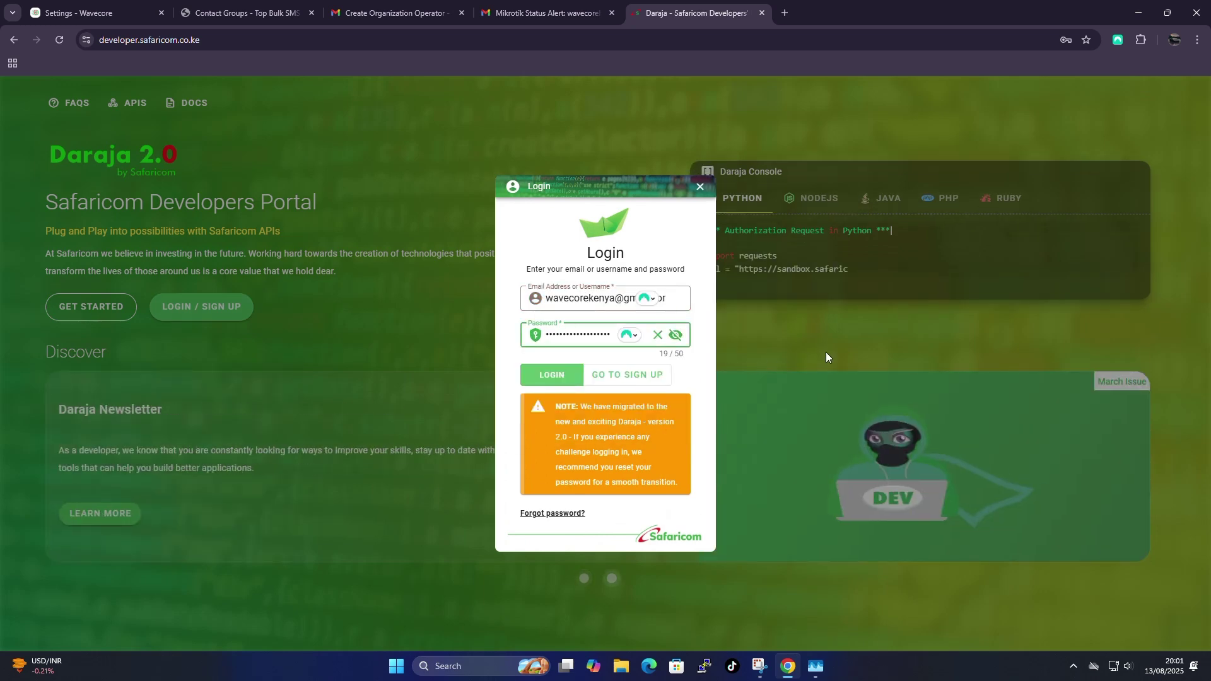
pyautogui.click(546, 380)
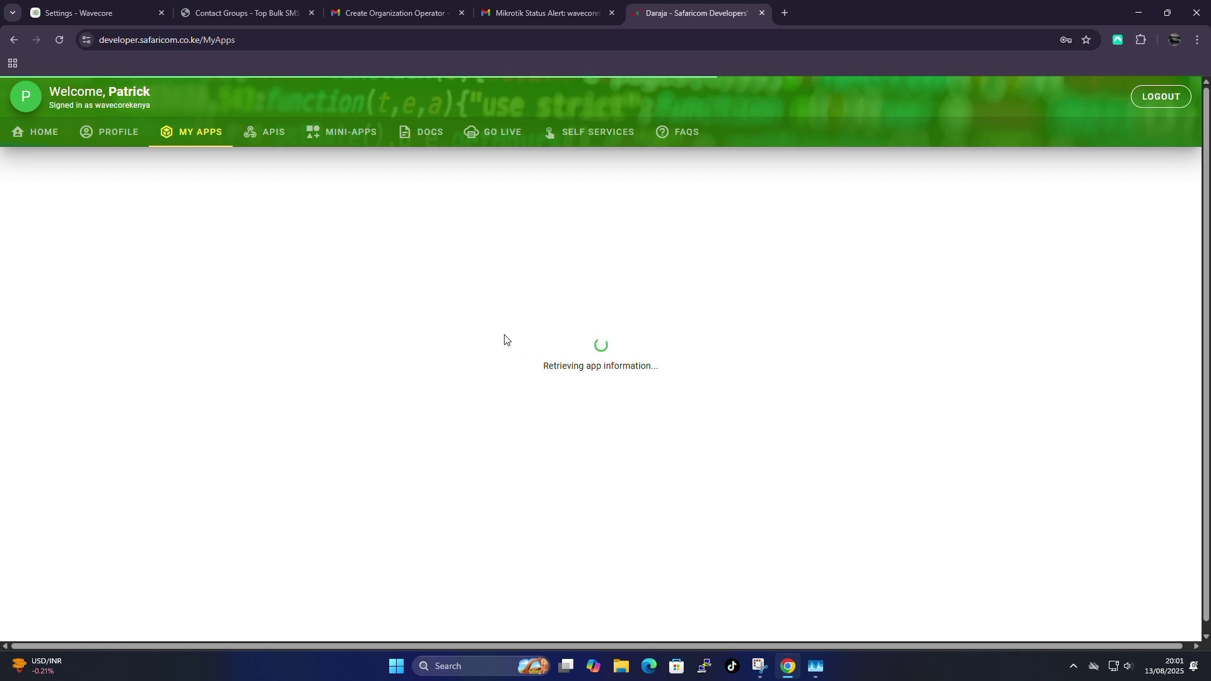
# - Return to Wavecore Settings and highlight the empty Mpesa Shortcode, Mpesa Passkey and Consumer Key fields
pyautogui.click(74, 13)
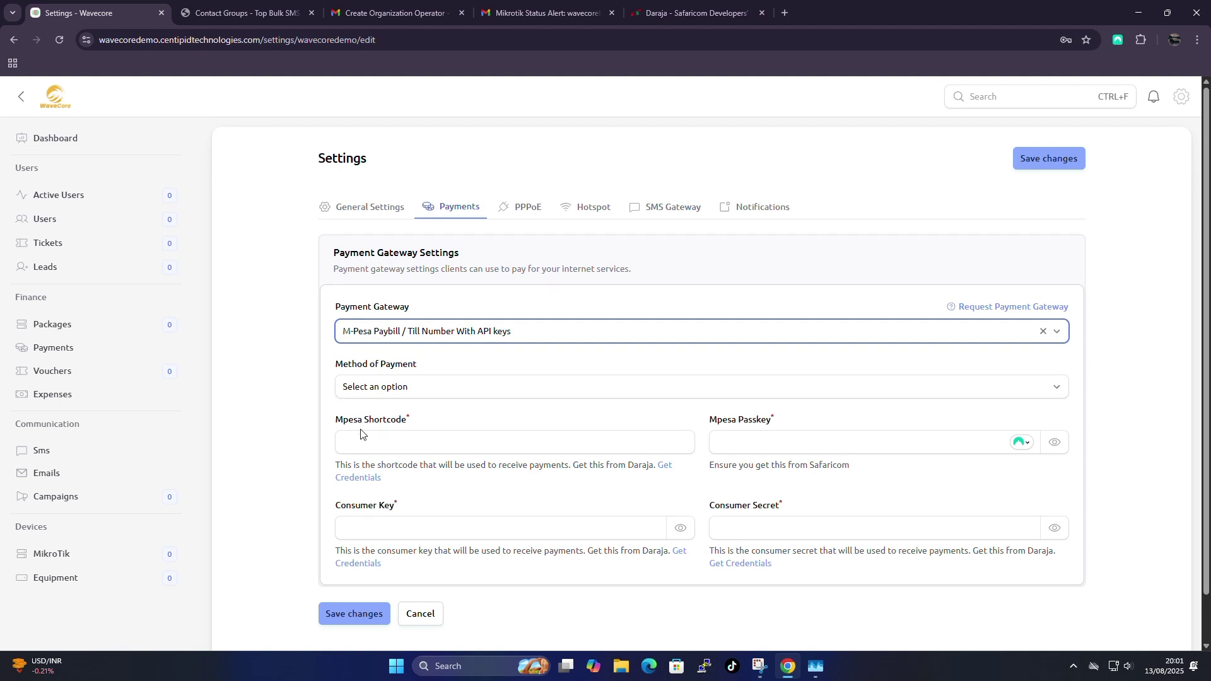
pyautogui.moveTo(339, 424); pyautogui.dragTo(409, 425)
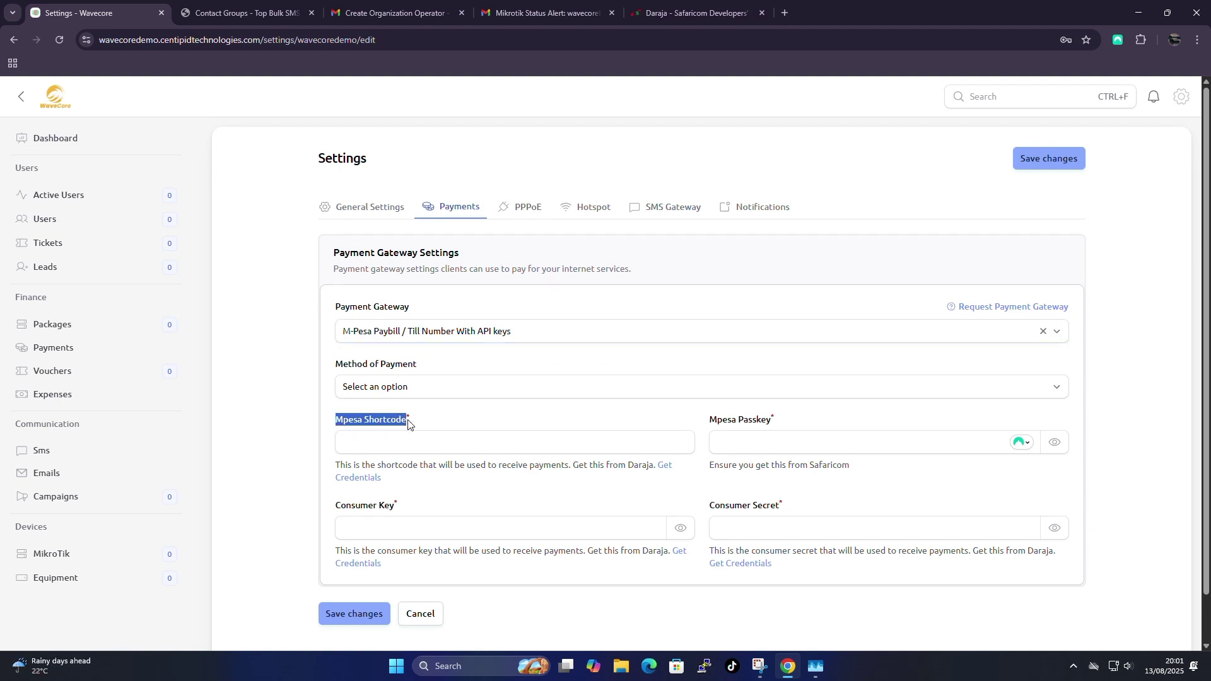
pyautogui.moveTo(710, 422); pyautogui.dragTo(775, 424)
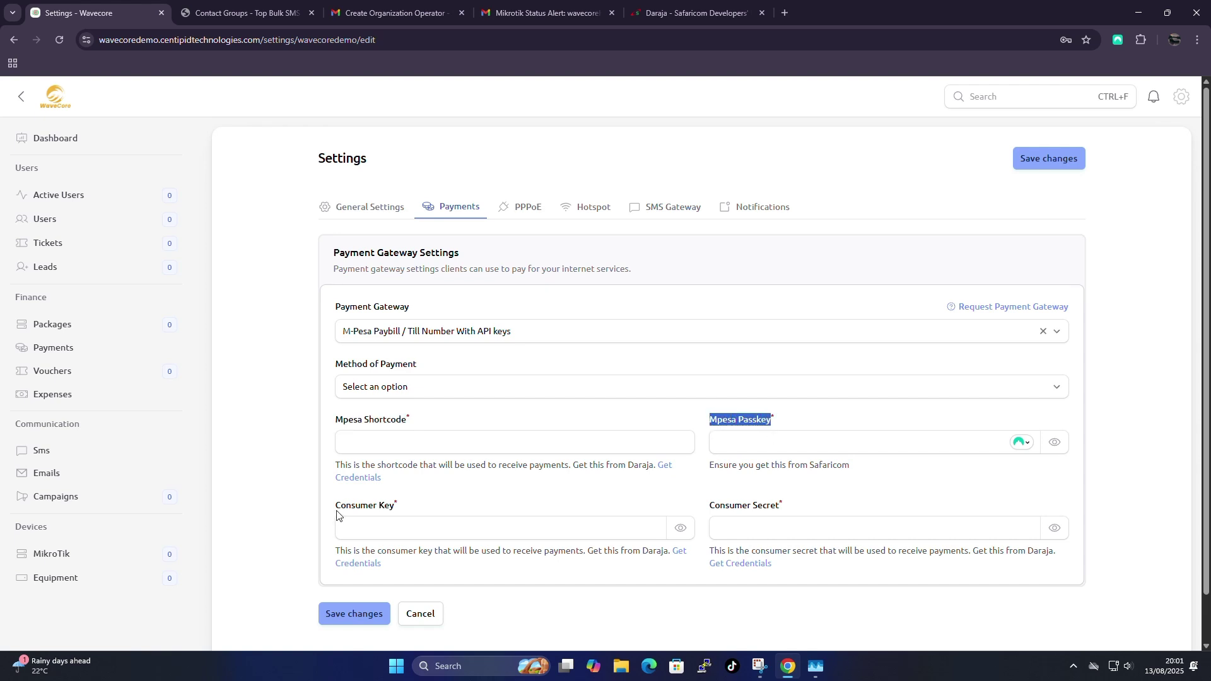
pyautogui.moveTo(337, 509); pyautogui.dragTo(398, 512)
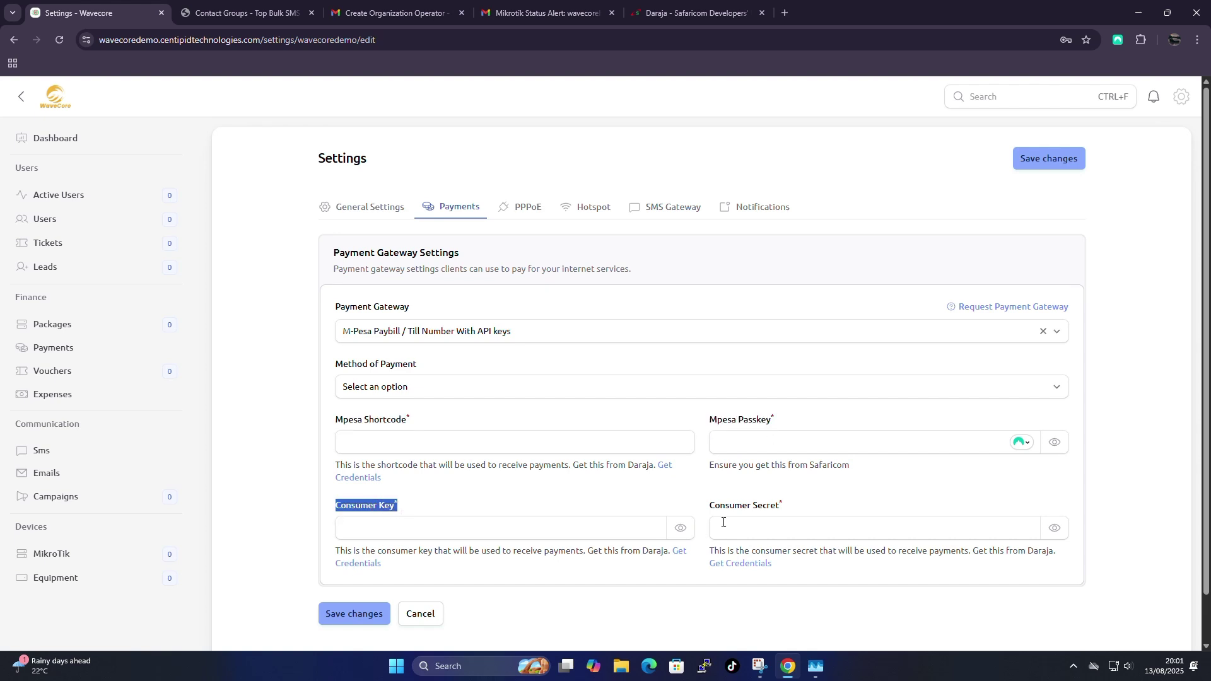